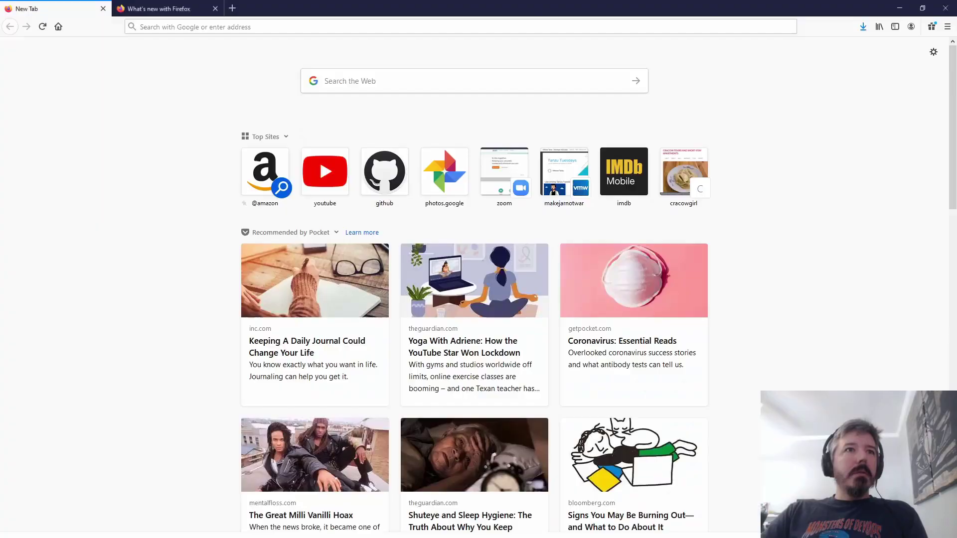
Browse the VB-Audio virtual cable page and open the product page for Voicemeeter Banana.
click(558, 503)
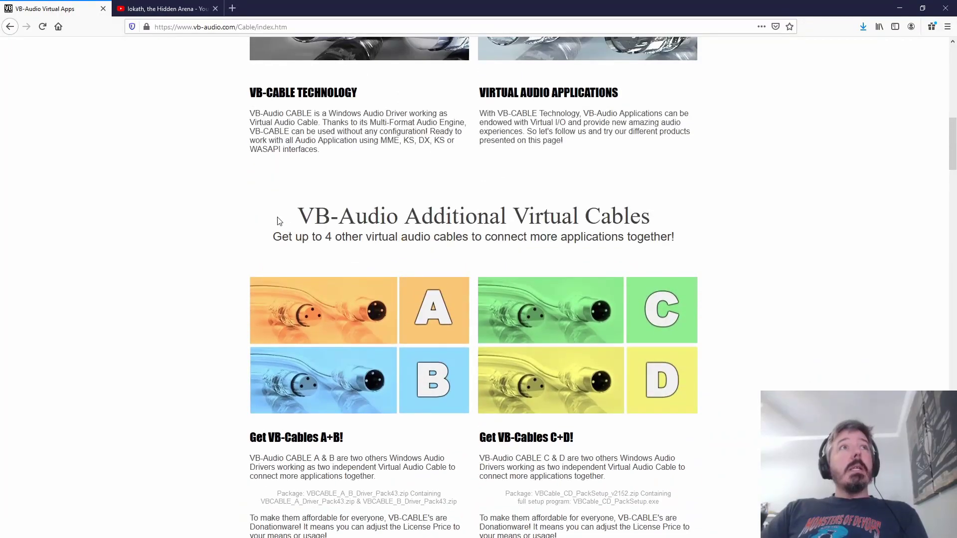
scroll(249, 224, up, 12)
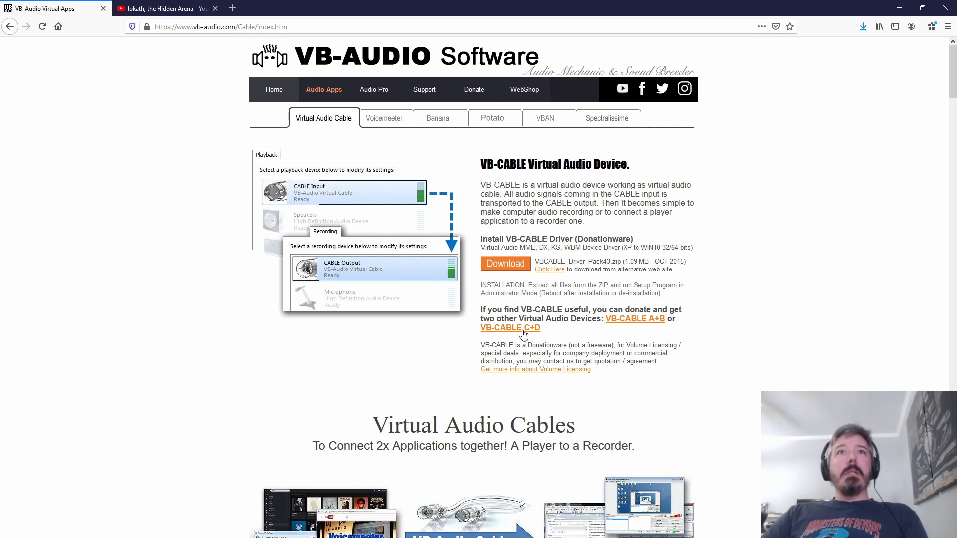
click(442, 122)
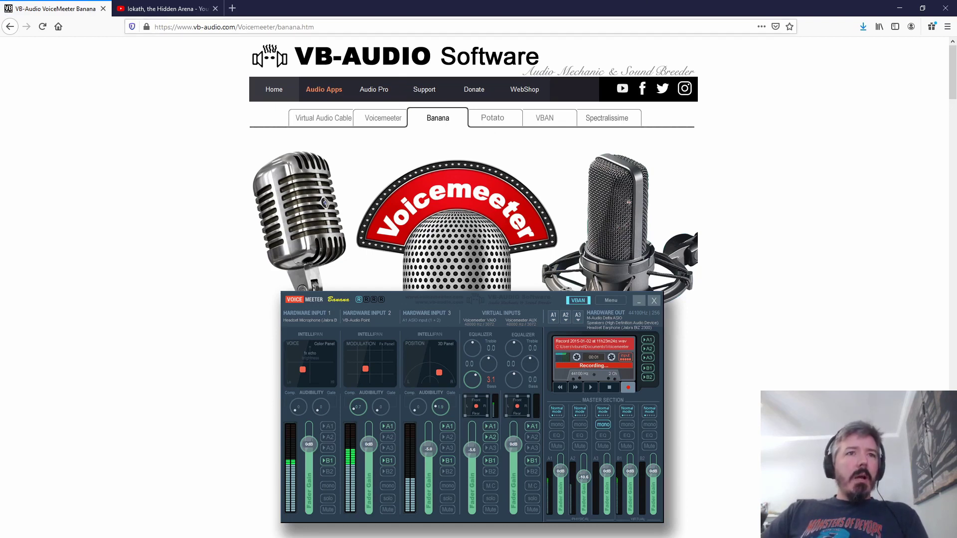
Switch to the VoiceMeeter Banana mixer and reposition its window over the web page.
mouse_move(379, 537)
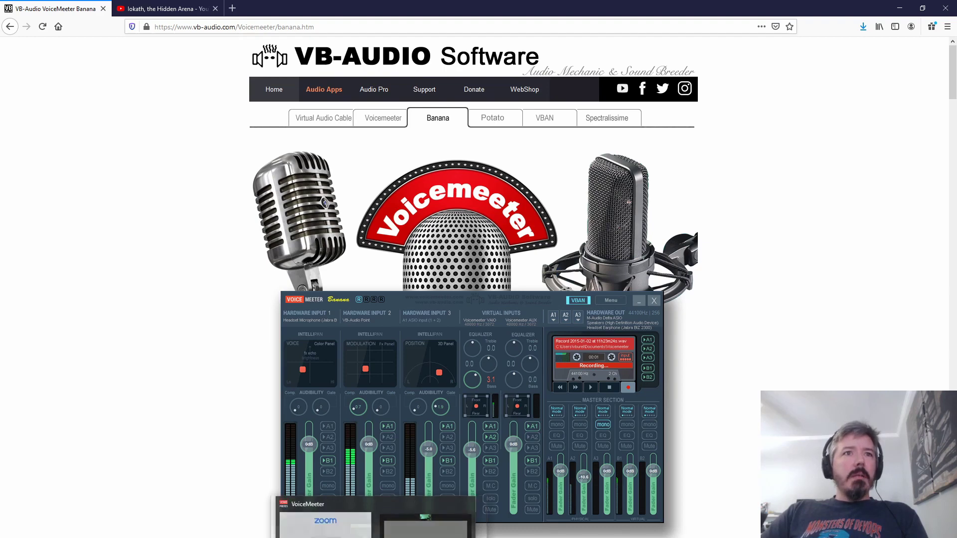
click(490, 537)
drag(610, 267, 418, 227)
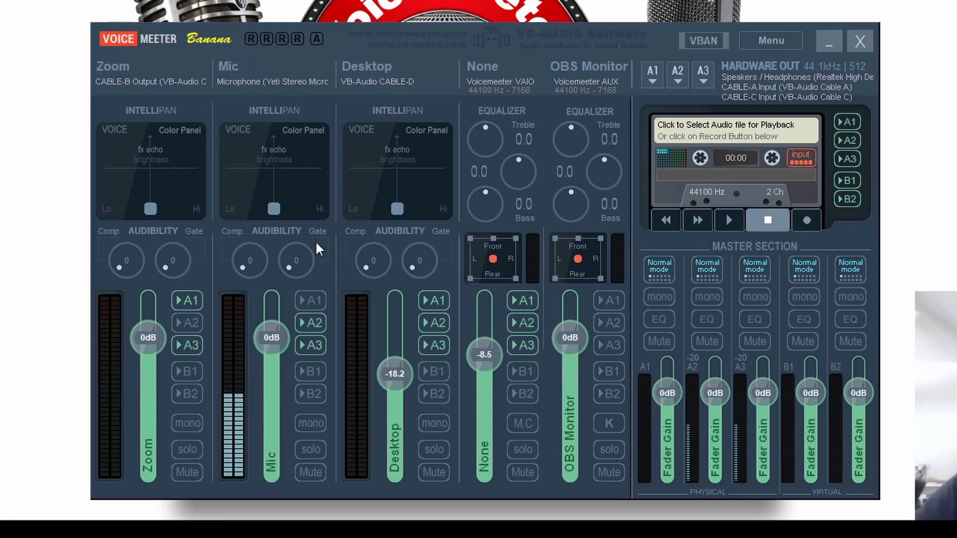
Send the Mic channel to hardware output A1 and switch that routing off again.
click(317, 340)
click(316, 303)
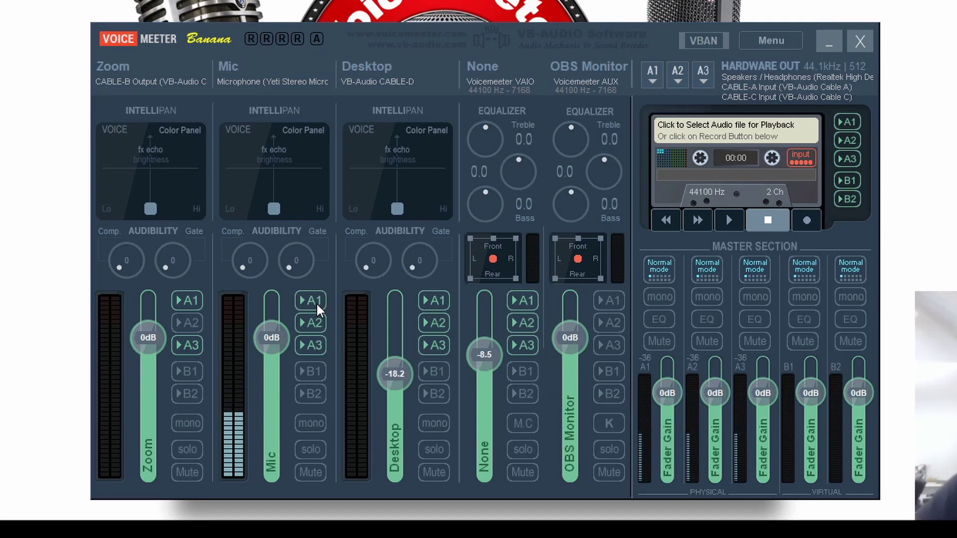
click(316, 302)
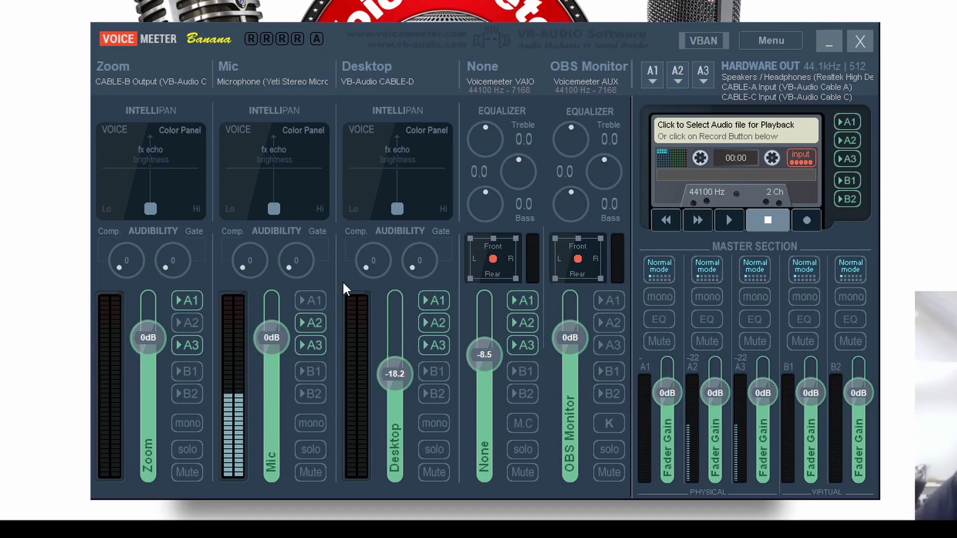
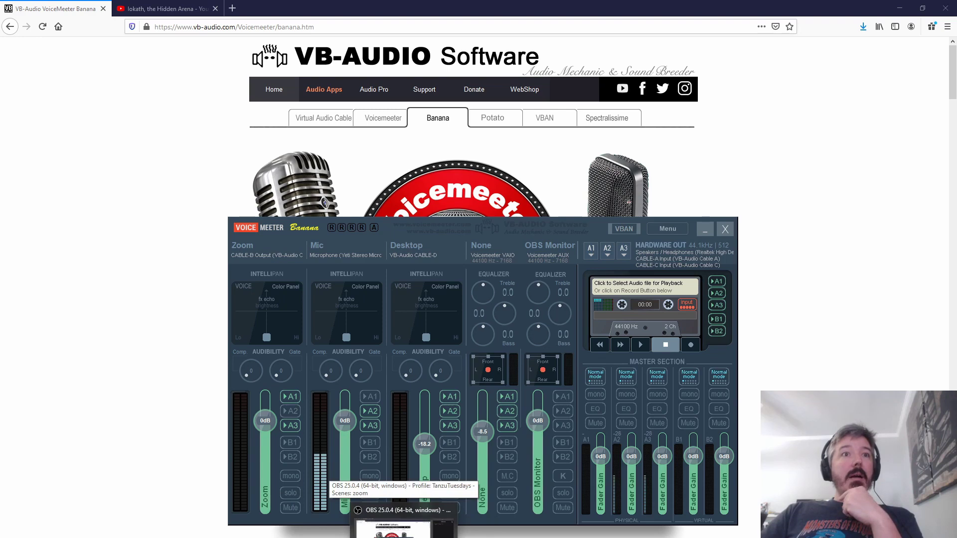
Switch to OBS, start the VirtualCam output with OBS-Camera as the target camera, and close its dialog.
click(404, 524)
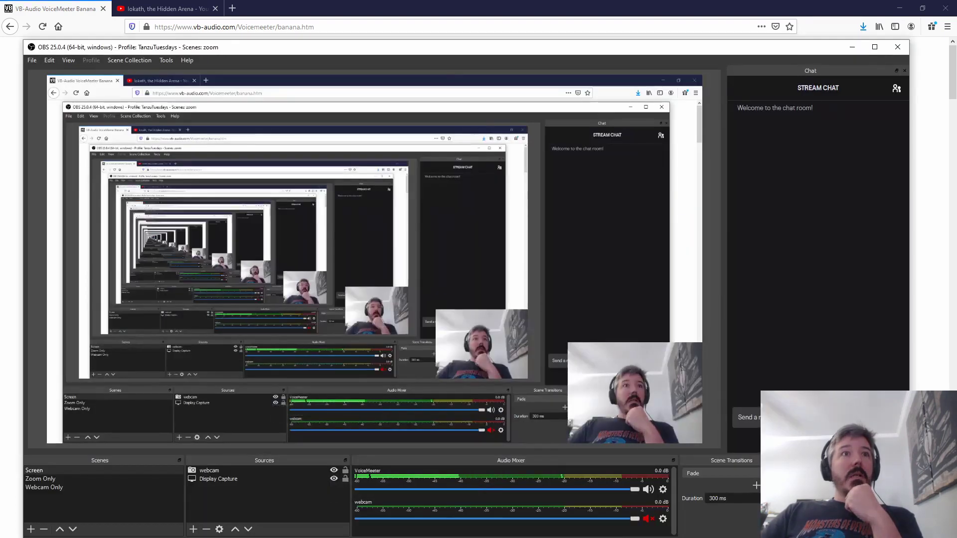
click(166, 60)
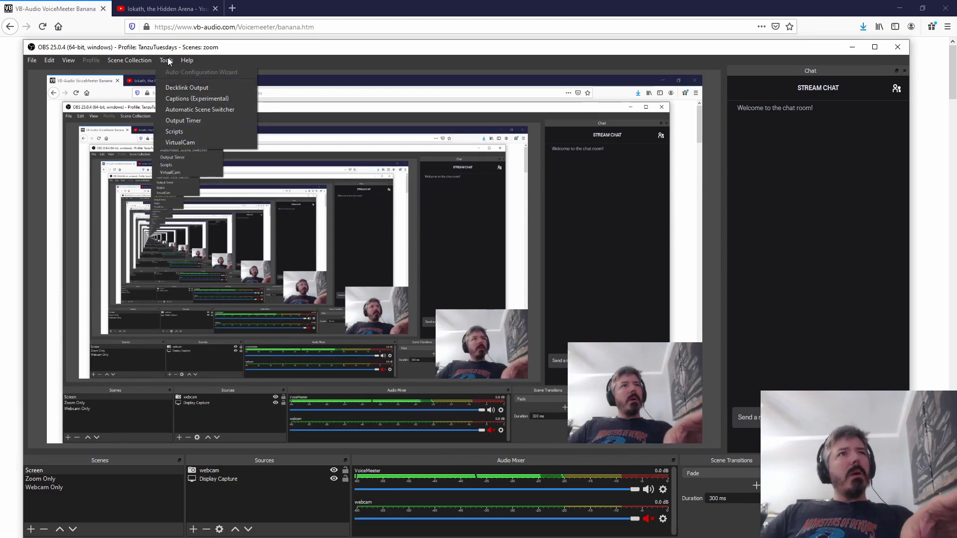
click(194, 143)
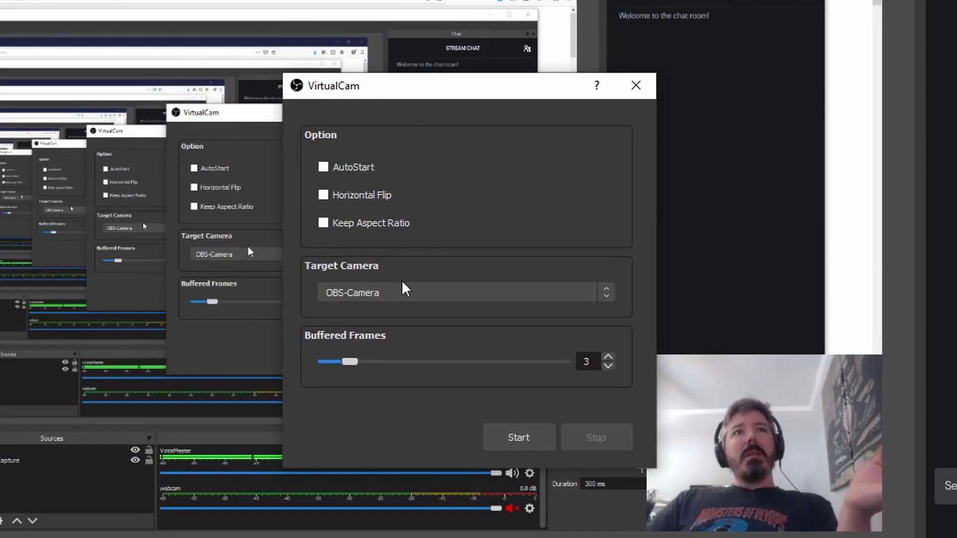
click(521, 438)
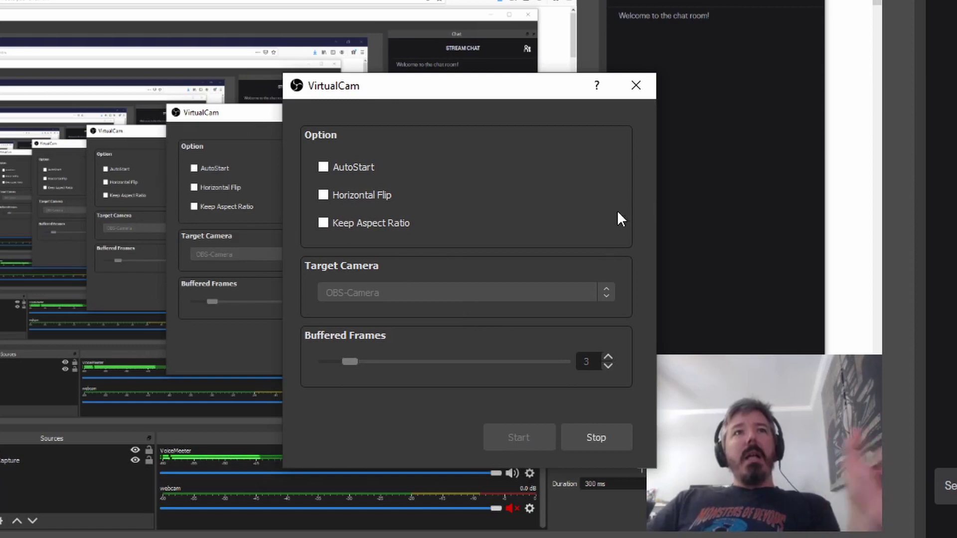
click(638, 88)
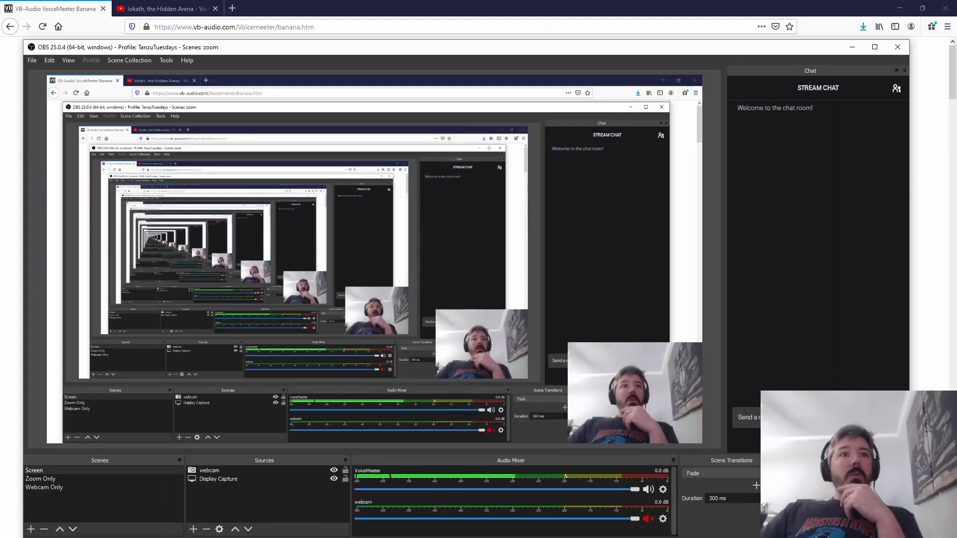
View the video feed in the Zoom meeting, return to OBS and select the webcam source in the Screen scene.
mouse_move(379, 537)
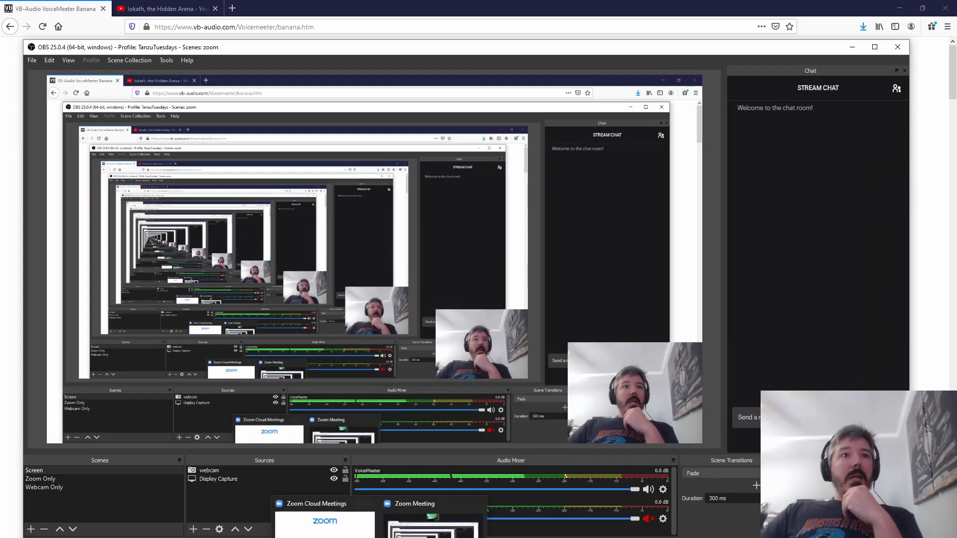
click(431, 521)
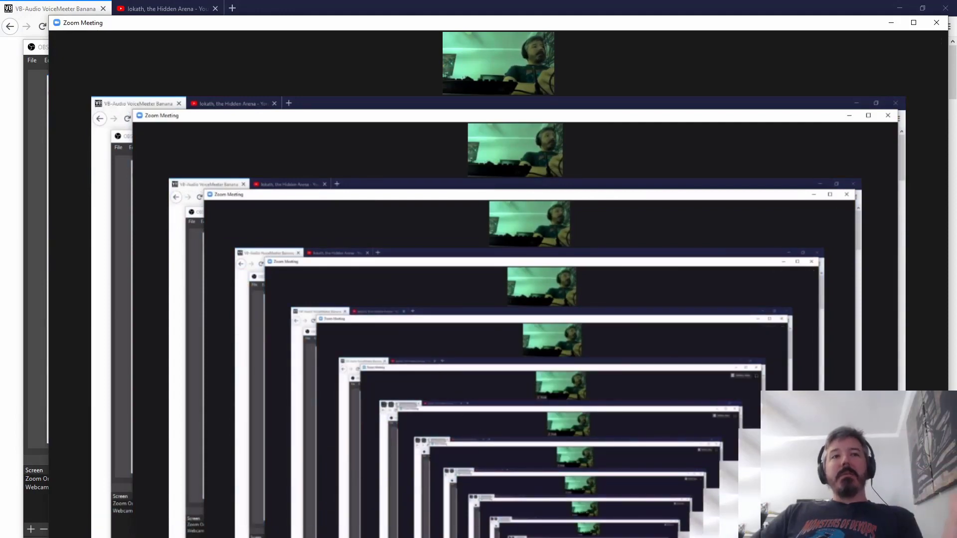
mouse_move(404, 537)
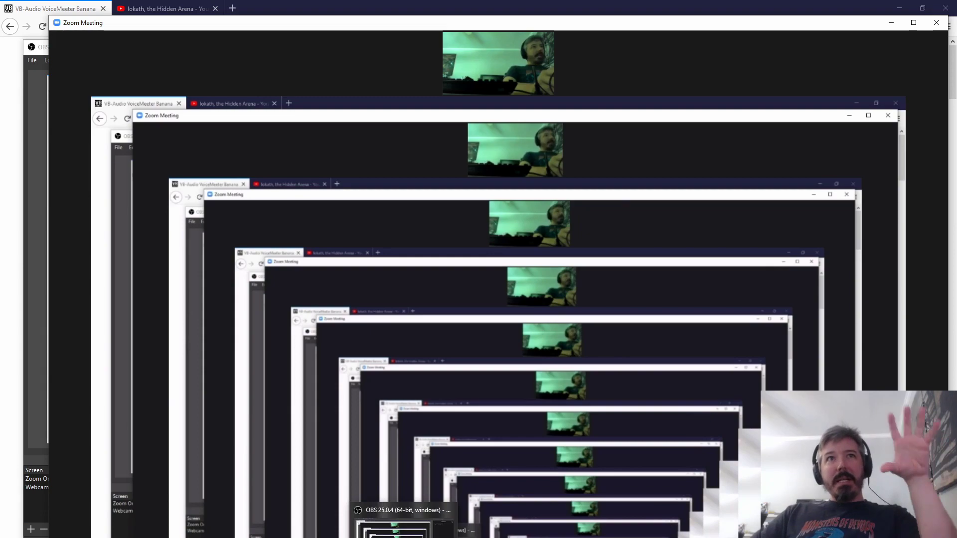
click(394, 527)
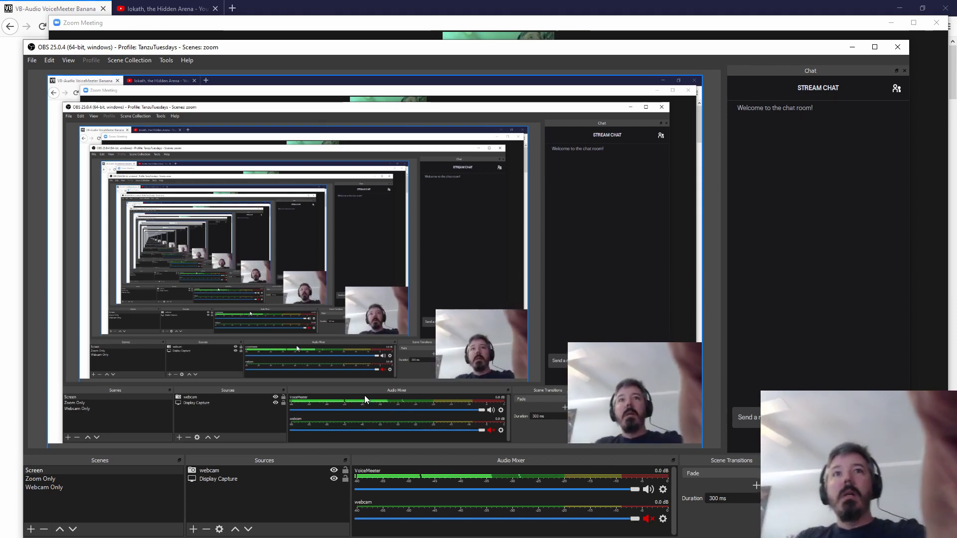
click(214, 471)
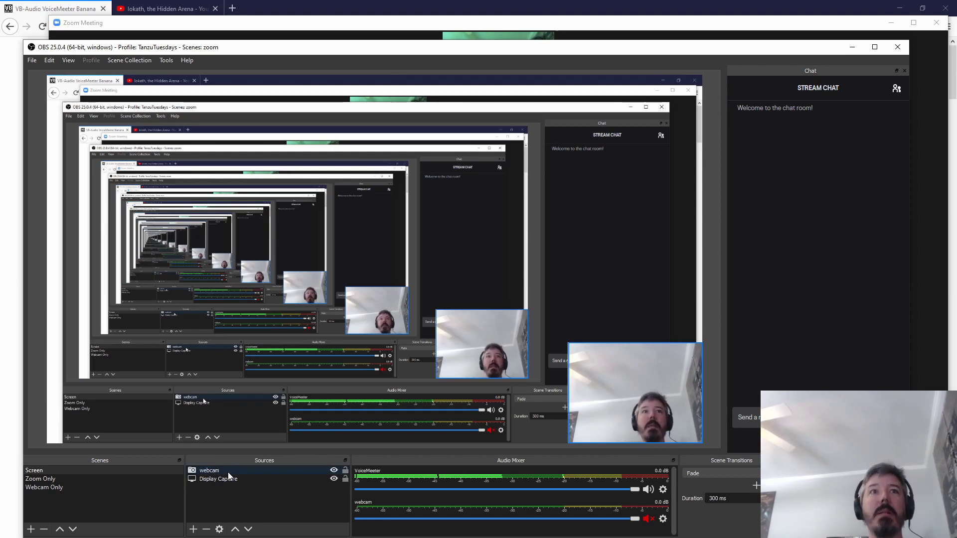
click(63, 478)
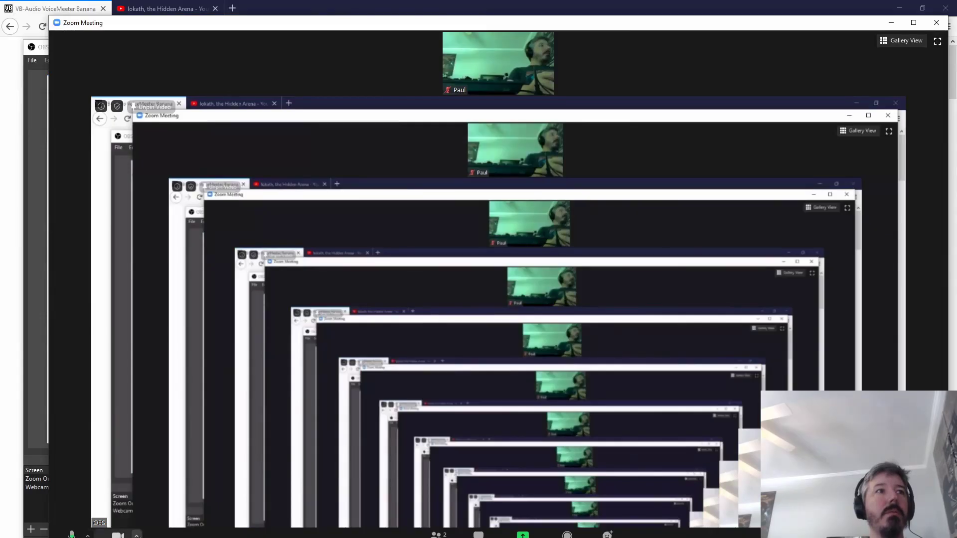
Open Zoom's video settings from the meeting and check which camera is selected.
click(136, 535)
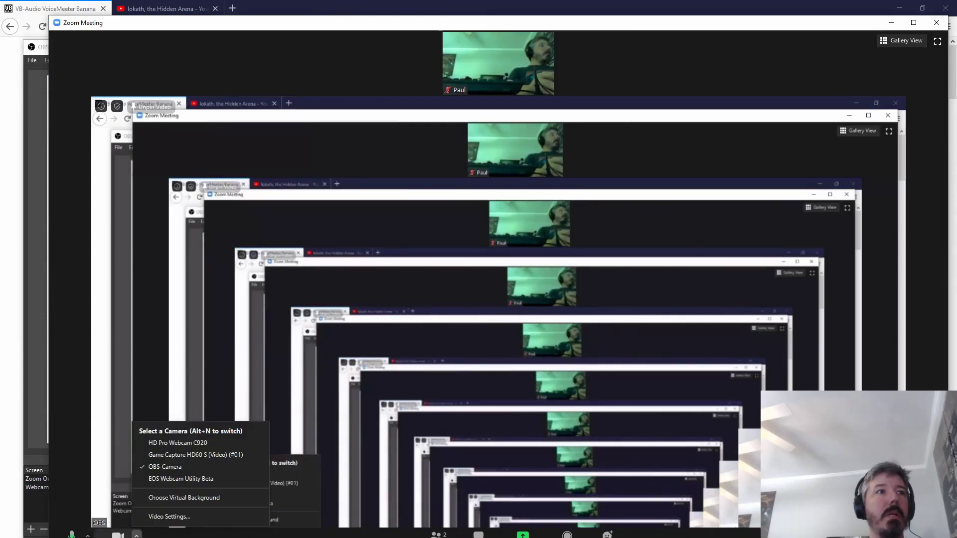
click(181, 516)
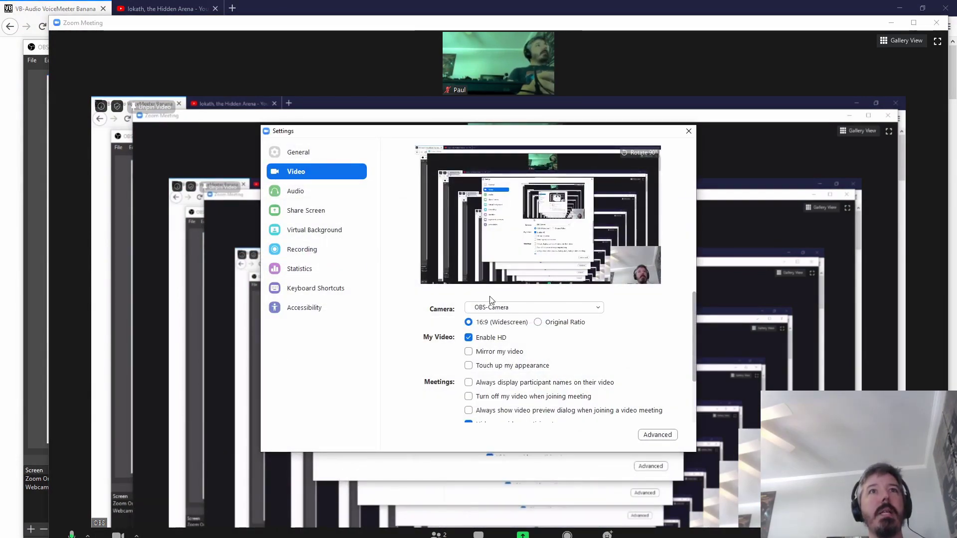
click(503, 310)
click(507, 309)
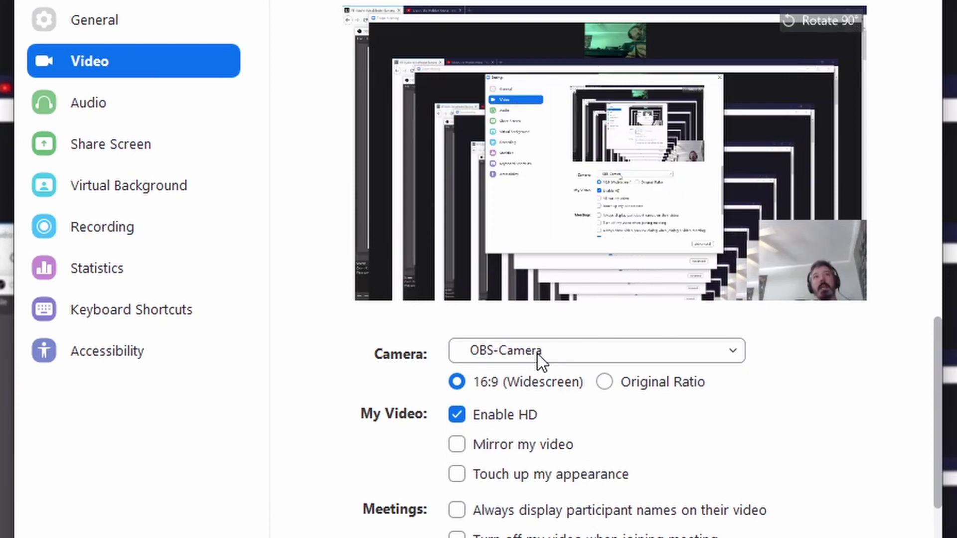
Compare Zoom's speaker and microphone devices with the VoiceMeeter Banana channels, and close the Zoom settings.
click(121, 99)
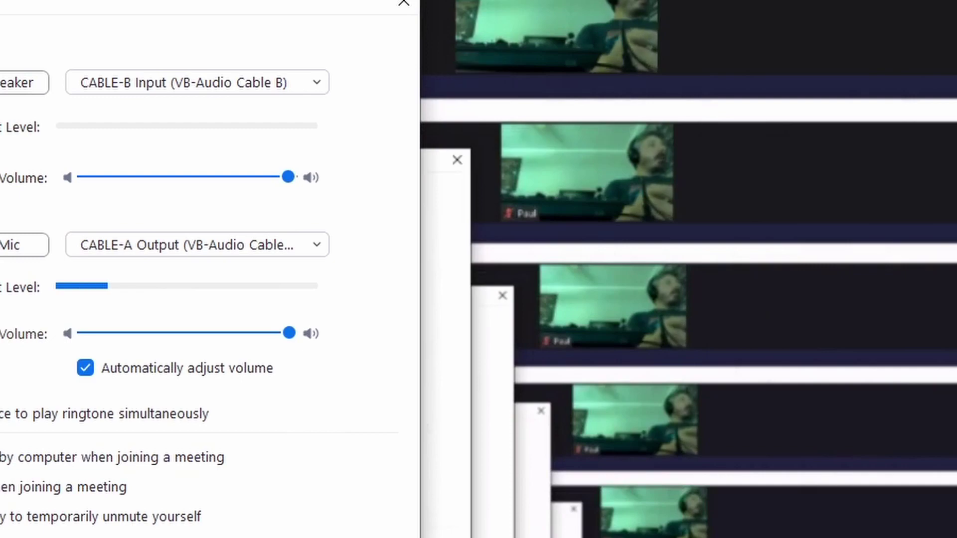
key(alt+Tab)
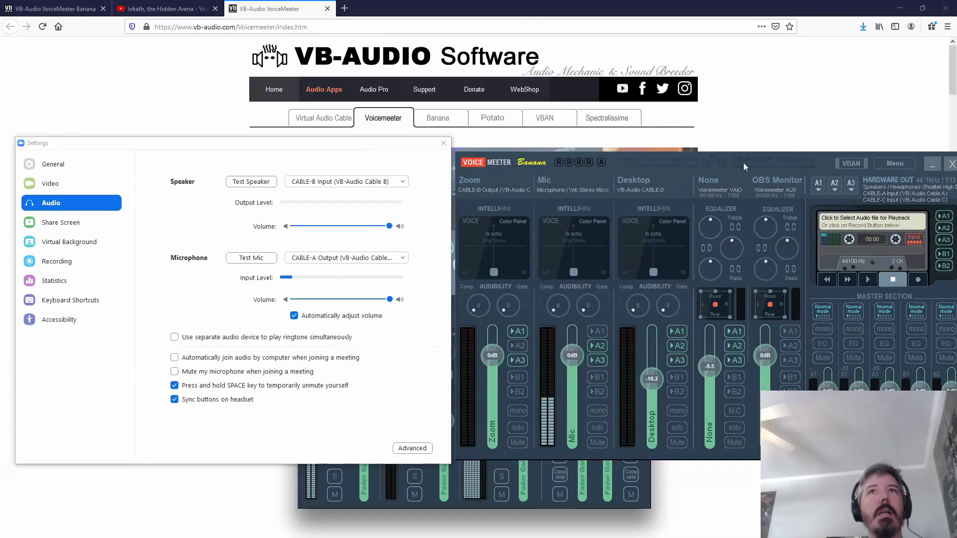
drag(882, 104, 810, 101)
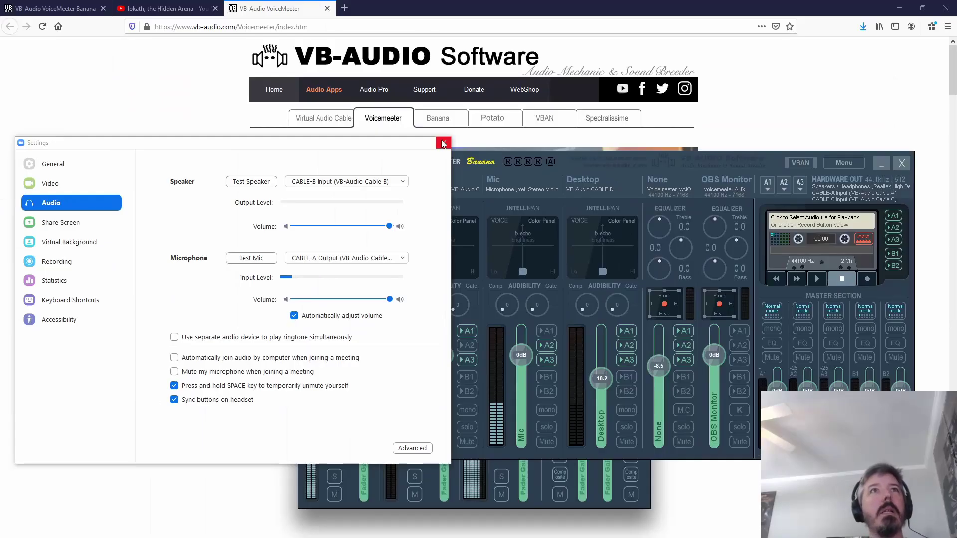
click(442, 144)
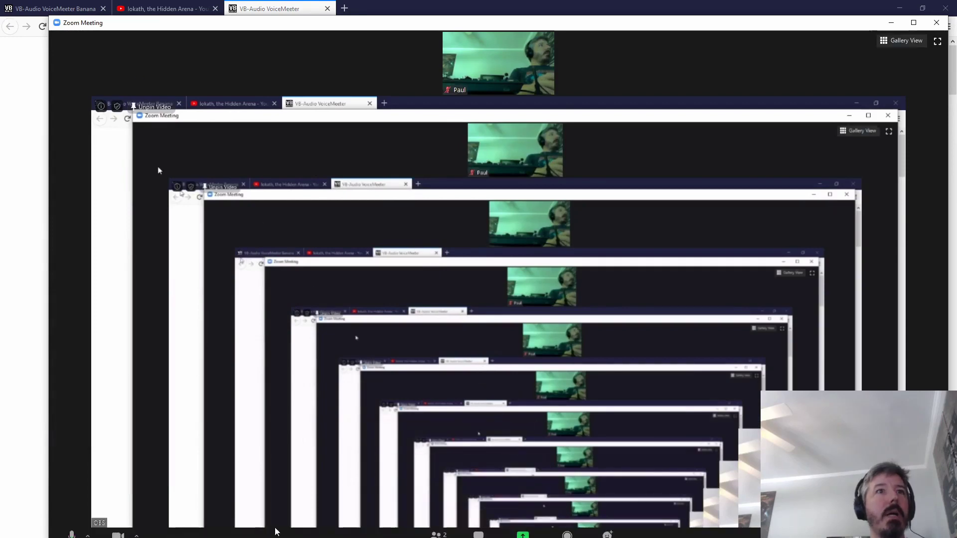
Review the audio devices in the OBS settings against the VoiceMeeter routing, and dismiss the audio source's options.
key(alt+Tab)
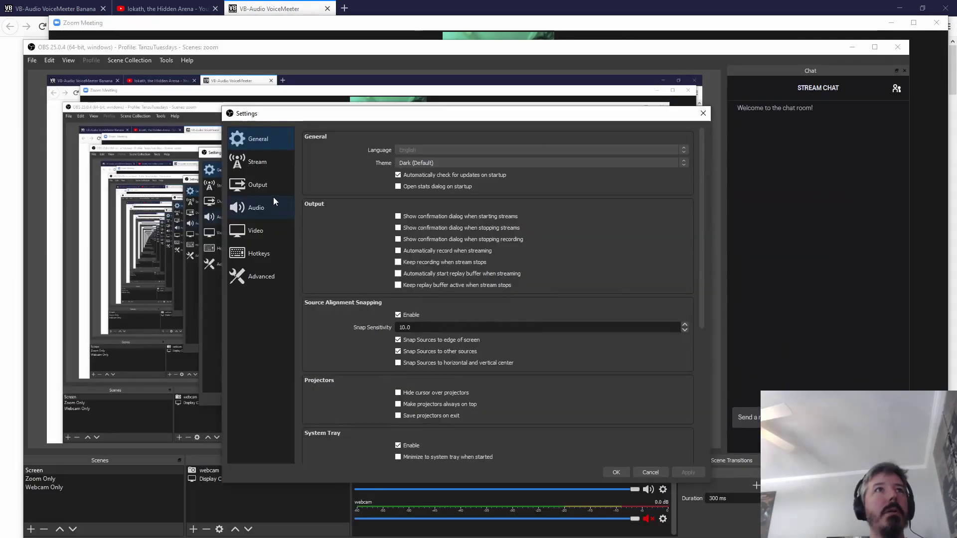
click(265, 203)
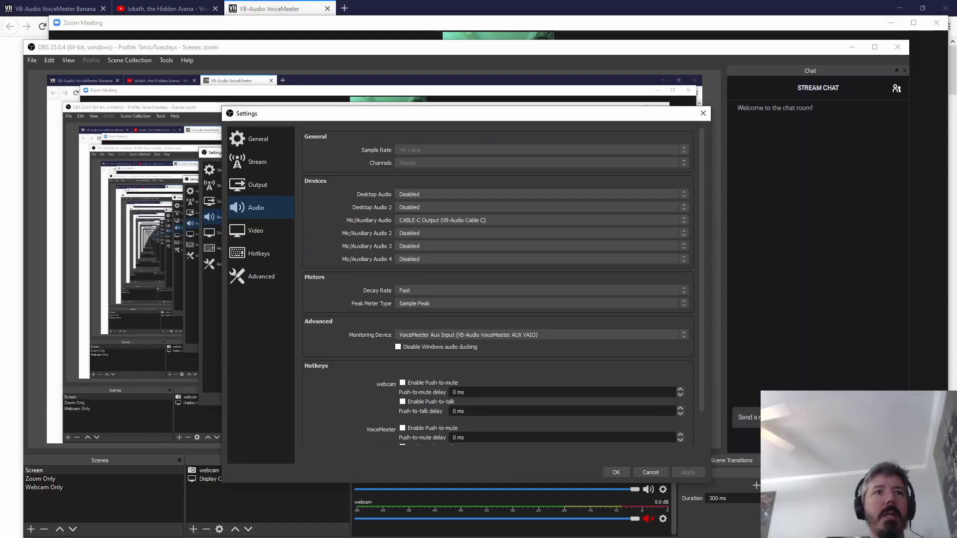
key(alt+Tab)
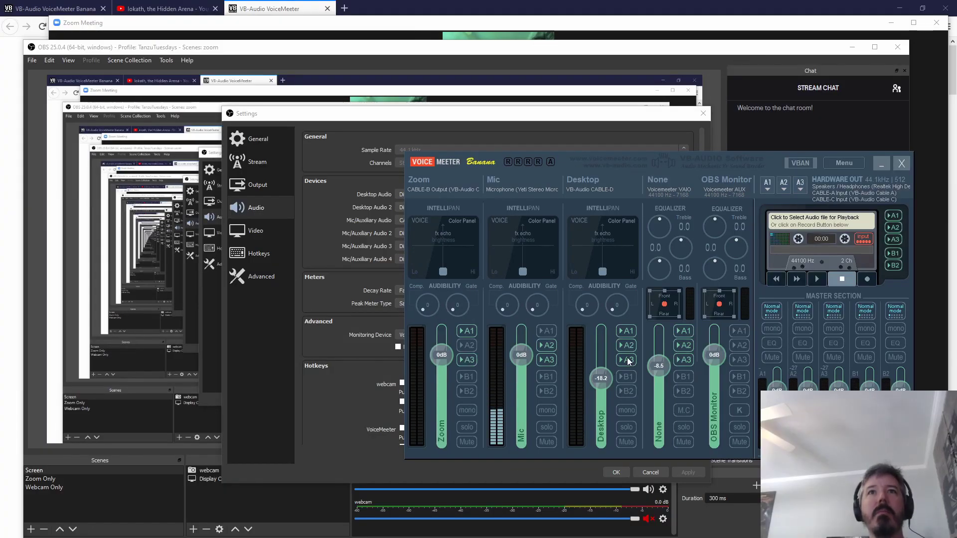
click(361, 120)
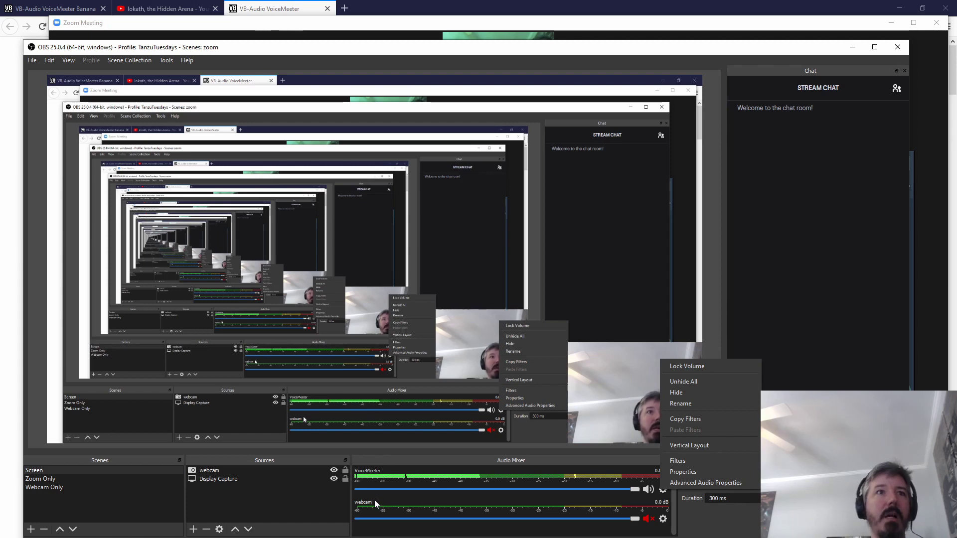
key(Escape)
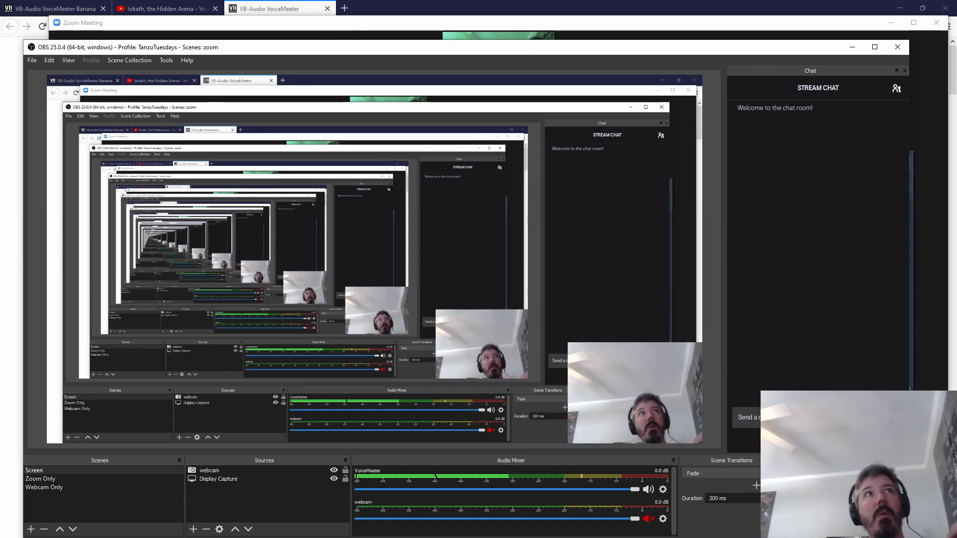
Switch to Firefox and play the "Iokath, the Hidden Arena" YouTube video.
click(129, 7)
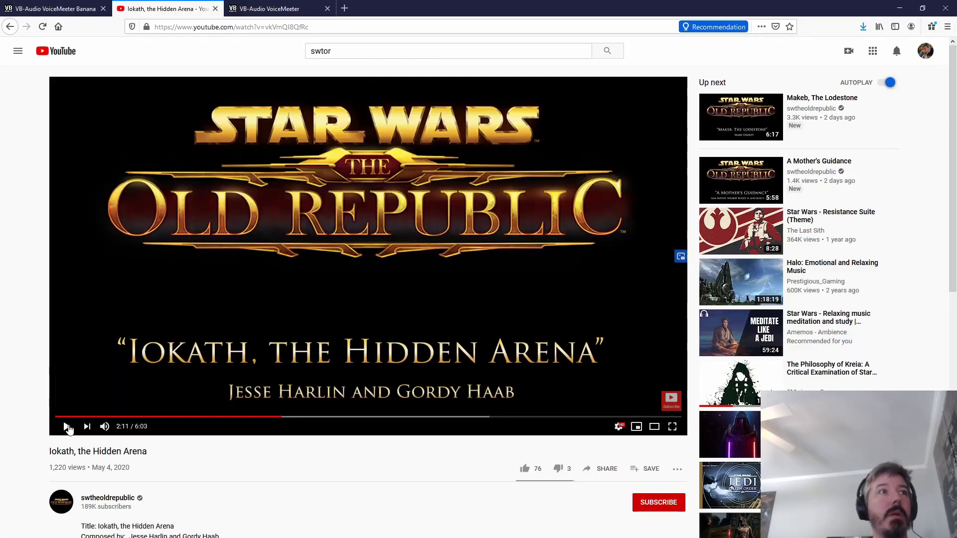
click(67, 428)
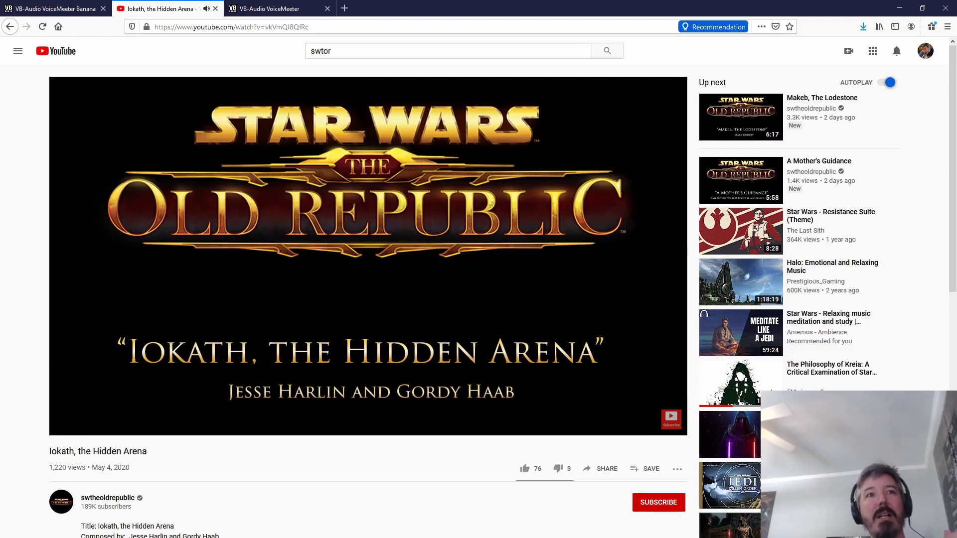
In VoiceMeeter Banana, lower the Desktop channel's fader to -47.2 dB and turn off the Mic channel's A1 output.
mouse_move(404, 537)
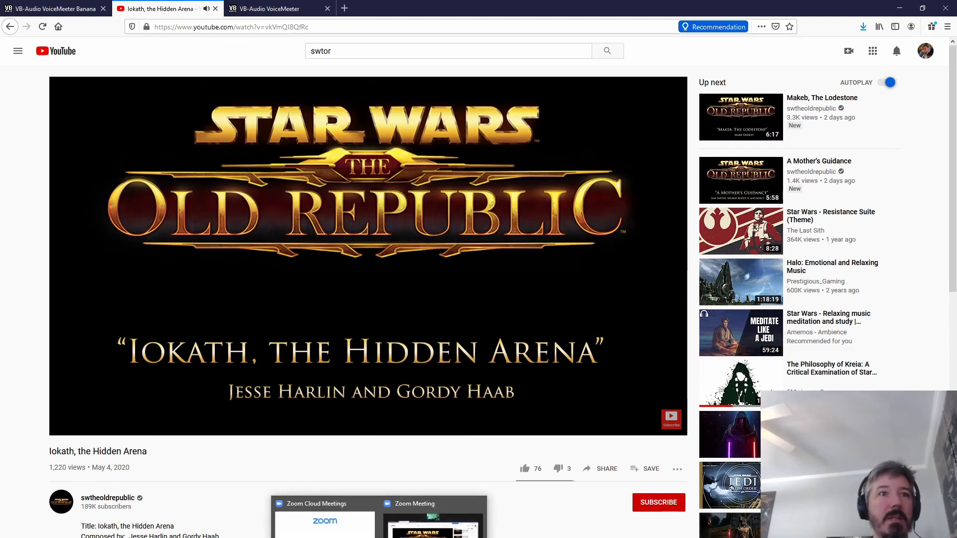
click(404, 537)
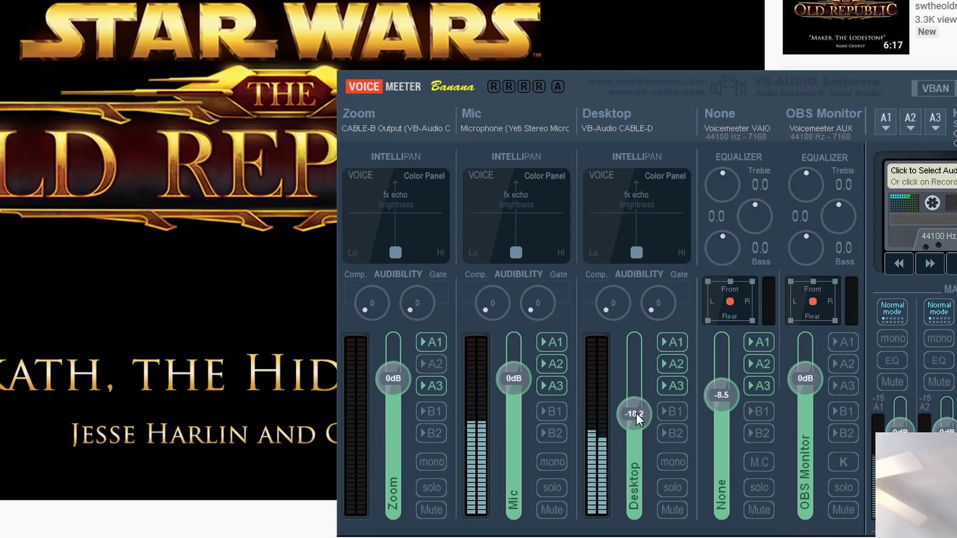
drag(636, 414, 637, 450)
drag(636, 461, 636, 471)
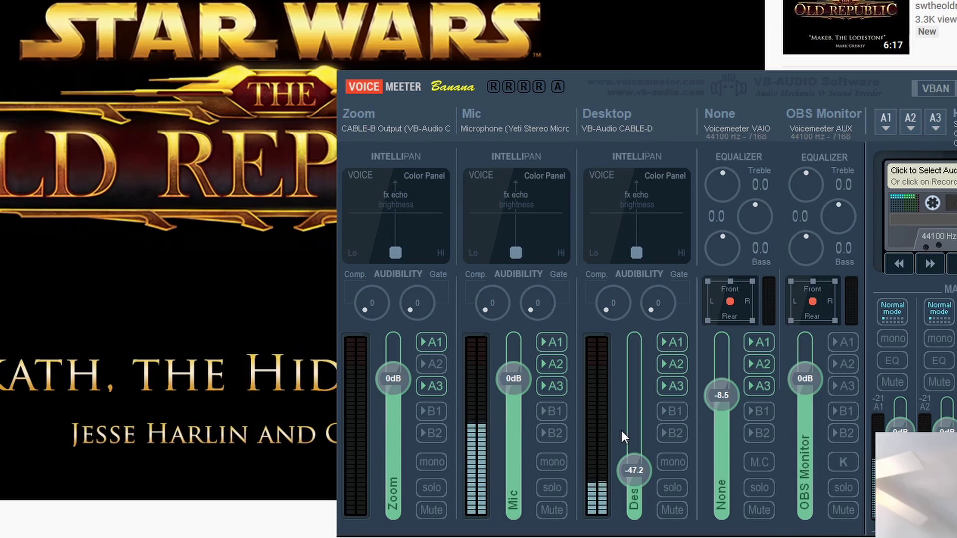
click(553, 342)
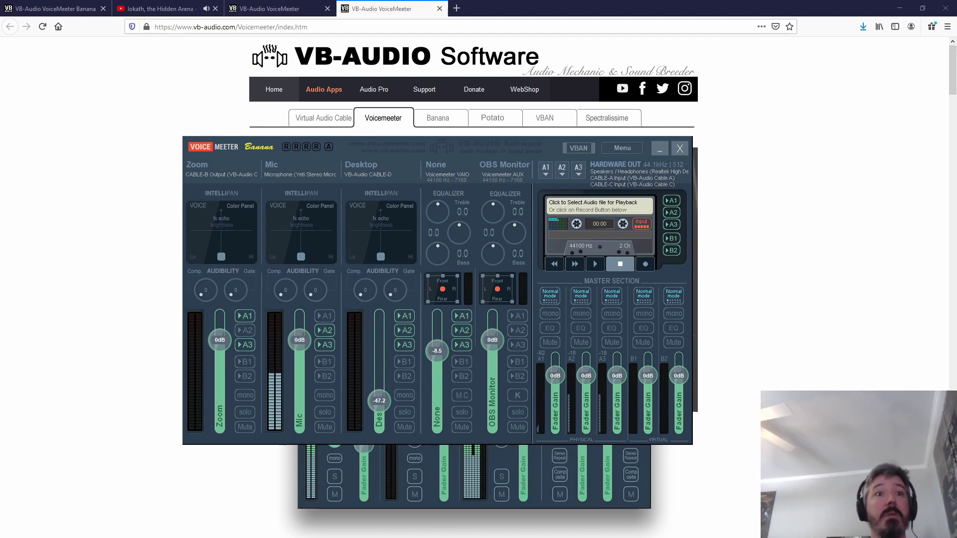
Switch from the Voicemeeter Banana web page back to the OBS window.
mouse_move(402, 536)
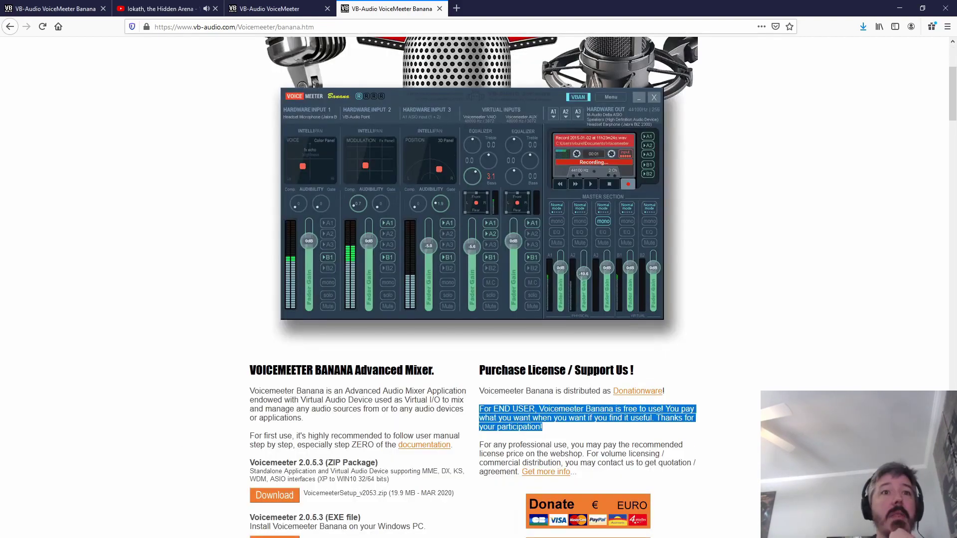
key(alt+Tab)
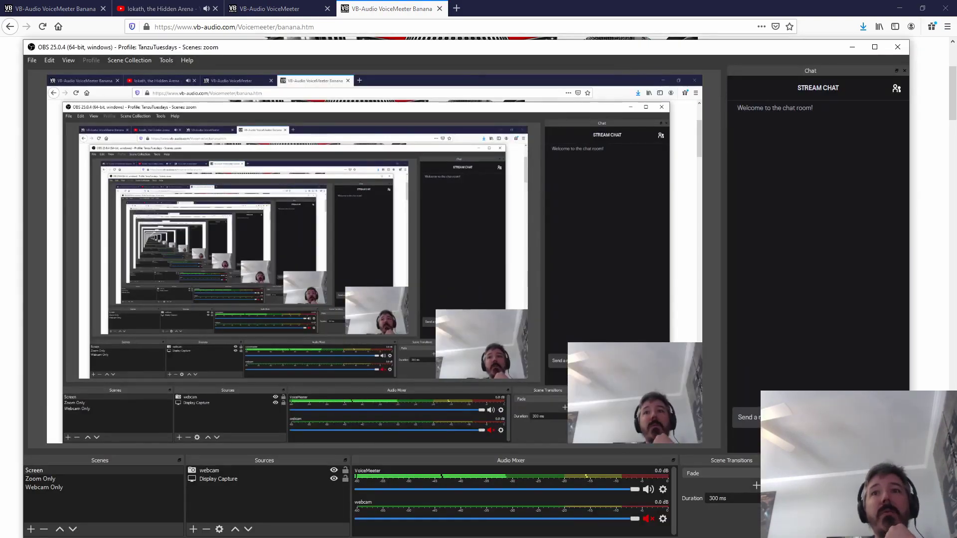